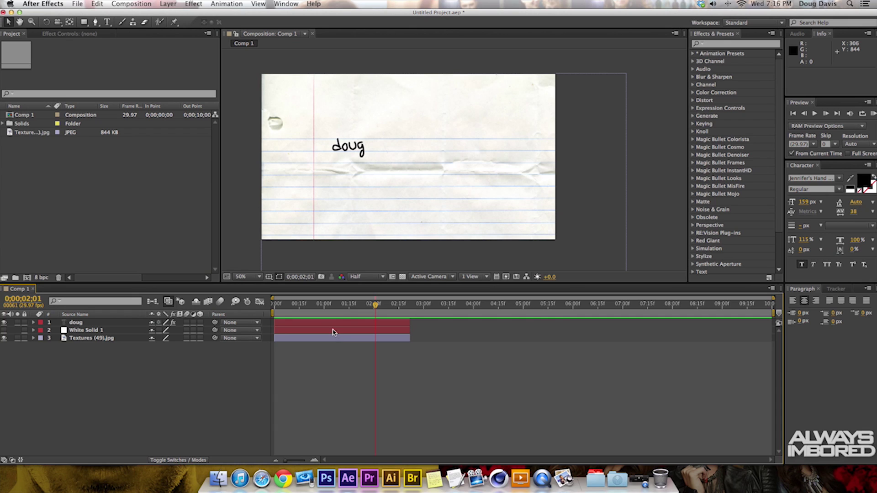
Create Comp 2 from the HDTV 720 29.97 preset at 1280×720.
{"action": "mouse_move", "coordinate": [375, 305]}
{"action": "left_mouse_down"}
{"action": "mouse_move", "coordinate": [274, 317]}
{"action": "mouse_move", "coordinate": [389, 314]}
{"action": "left_mouse_up"}
{"action": "left_click", "coordinate": [27, 279]}
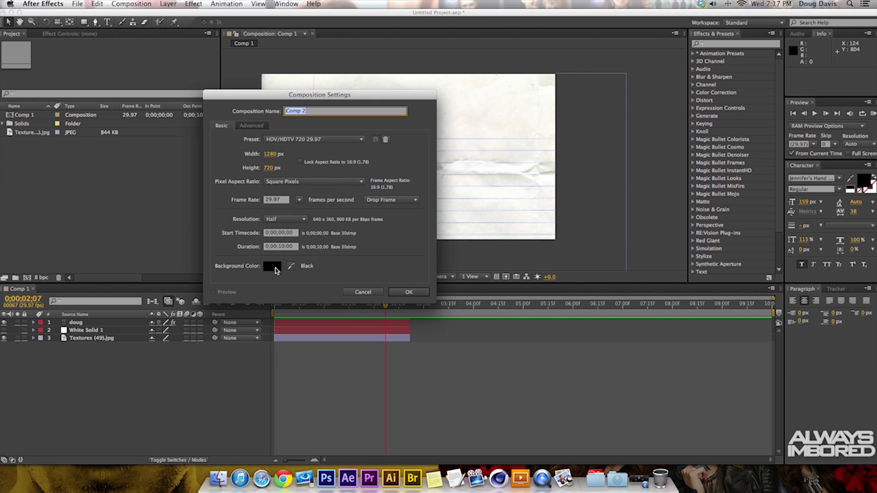
{"action": "left_click", "coordinate": [401, 292]}
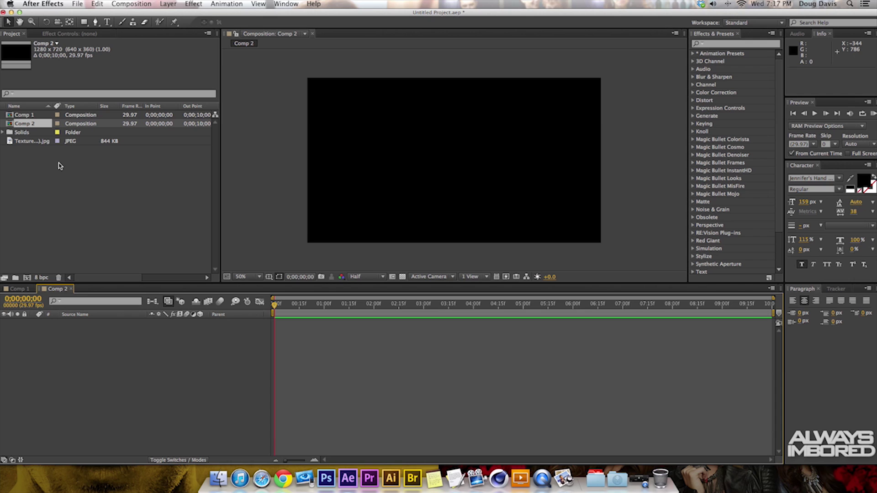
{"action": "left_click", "coordinate": [17, 142]}
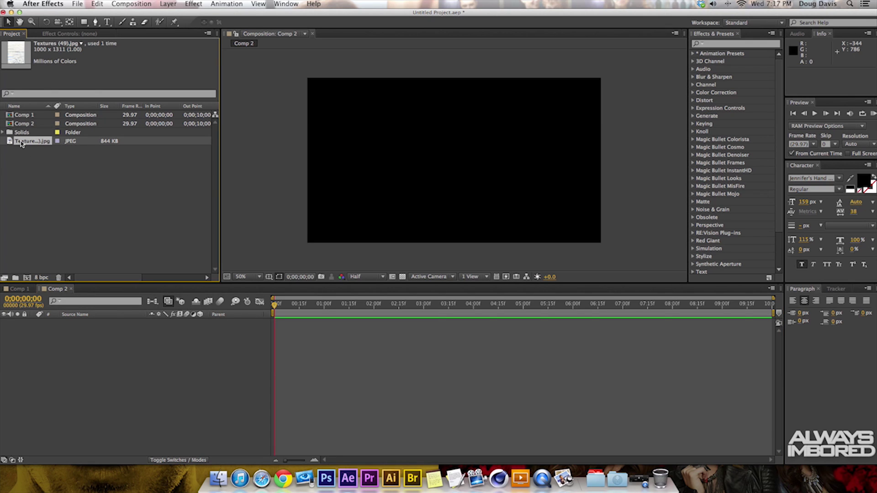
Add Textures (49).jpg to Comp 2, scale it to 139% and position it to fill the frame.
{"action": "left_click_drag", "start_coordinate": [19, 145], "coordinate": [61, 340]}
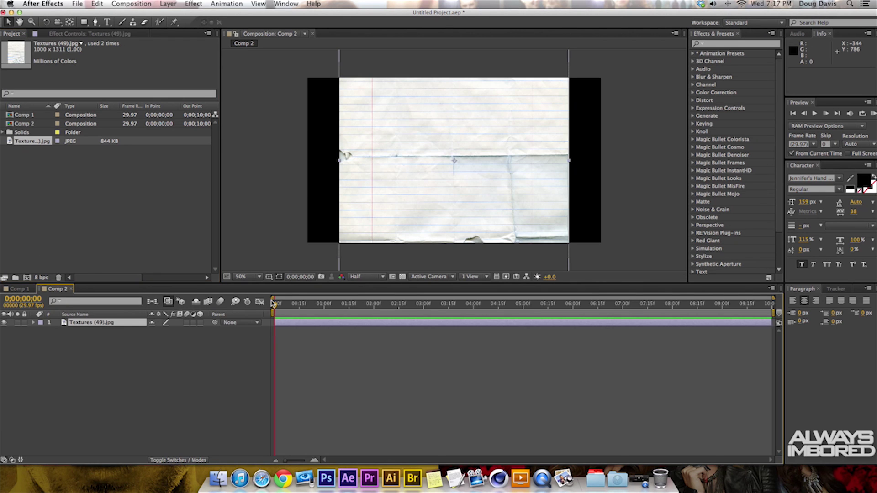
{"action": "left_click_drag", "start_coordinate": [414, 143], "coordinate": [411, 225]}
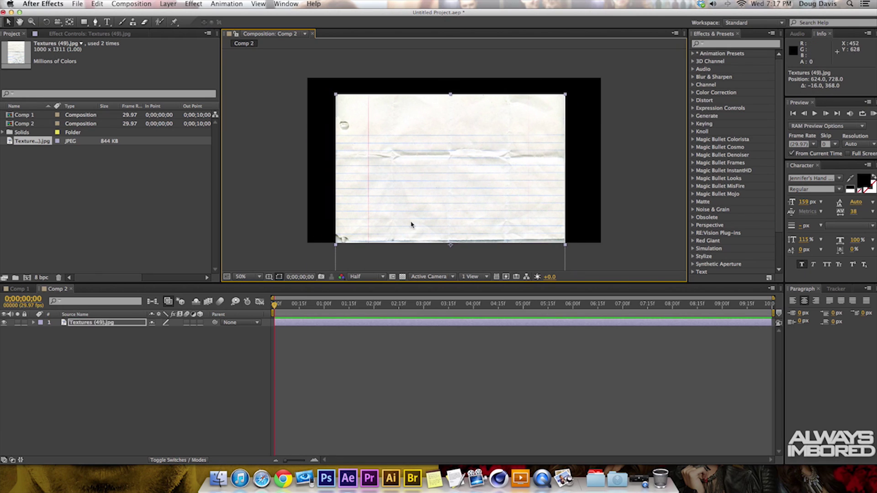
{"action": "key", "text": "s"}
{"action": "left_click_drag", "start_coordinate": [166, 336], "coordinate": [187, 352]}
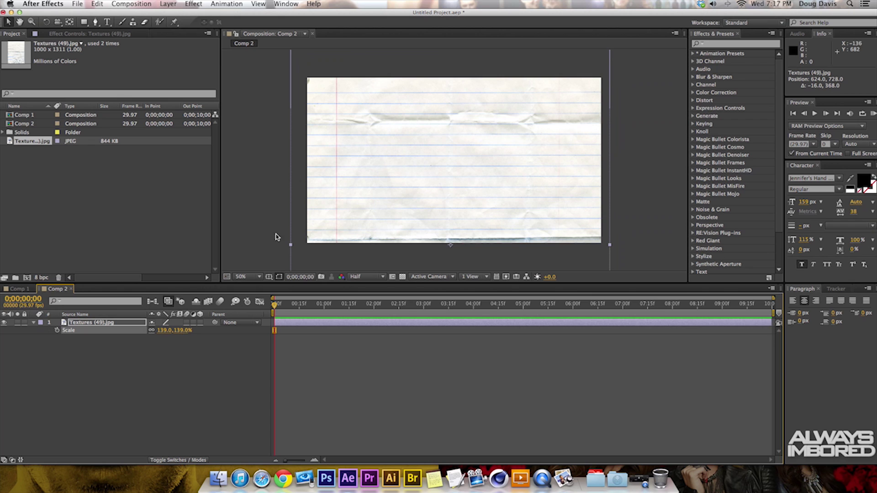
{"action": "left_click_drag", "start_coordinate": [389, 207], "coordinate": [415, 232]}
{"action": "left_click", "coordinate": [416, 232]}
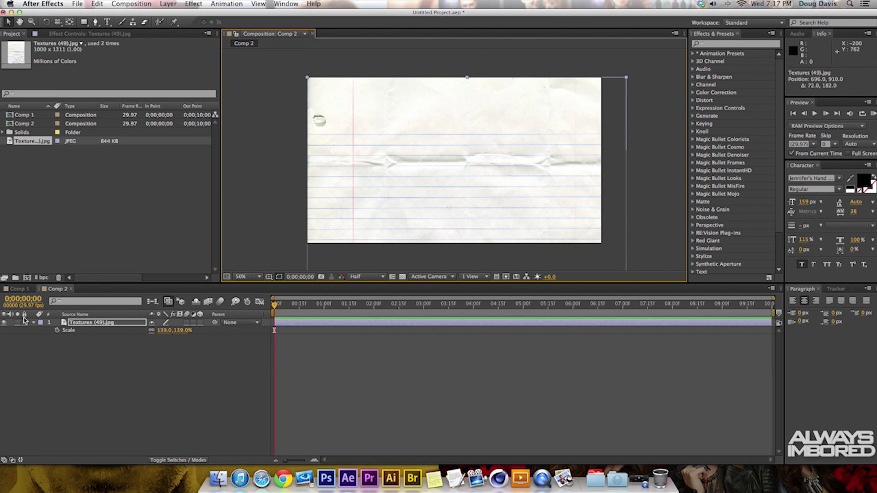
Lock the texture layer and collapse its Scale property.
{"action": "left_click", "coordinate": [24, 323]}
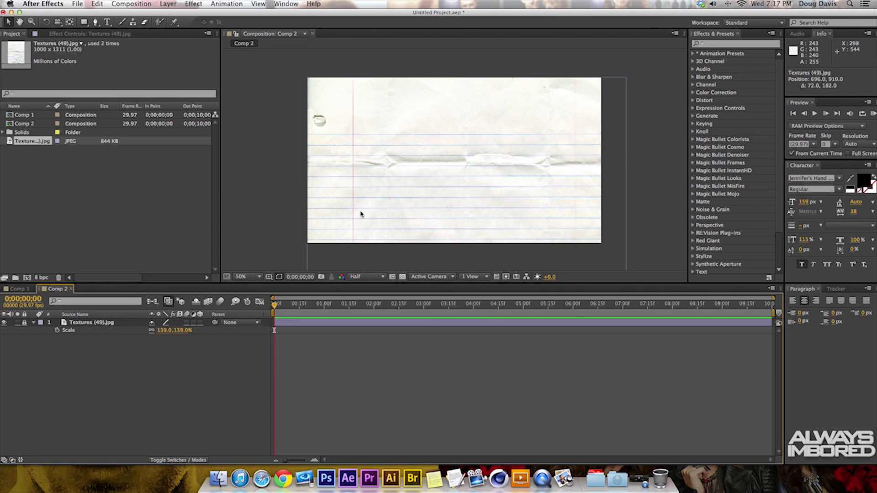
{"action": "left_click", "coordinate": [34, 326]}
{"action": "left_click", "coordinate": [34, 325]}
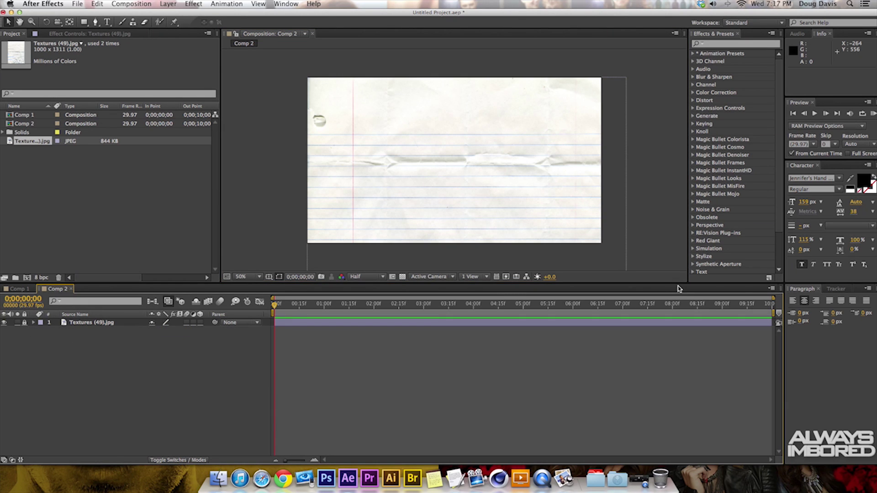
{"action": "left_click", "coordinate": [839, 179]}
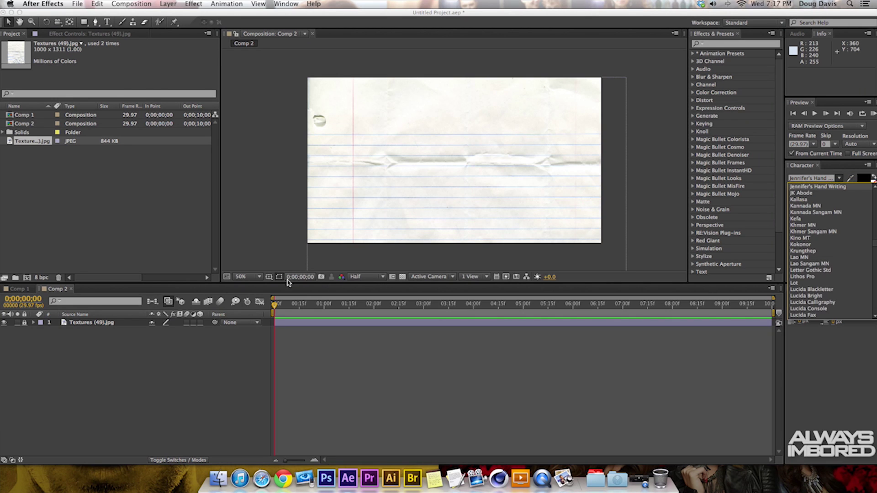
Add a new text layer reading 'doug' in Jennifer's Hand Writing at 159 px, then select it.
{"action": "right_click", "coordinate": [58, 362]}
{"action": "mouse_move", "coordinate": [149, 367]}
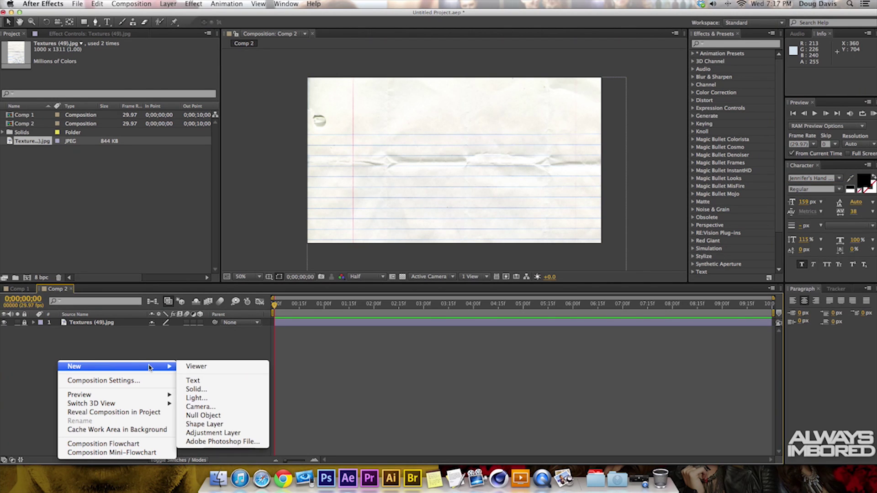
{"action": "left_click", "coordinate": [214, 381]}
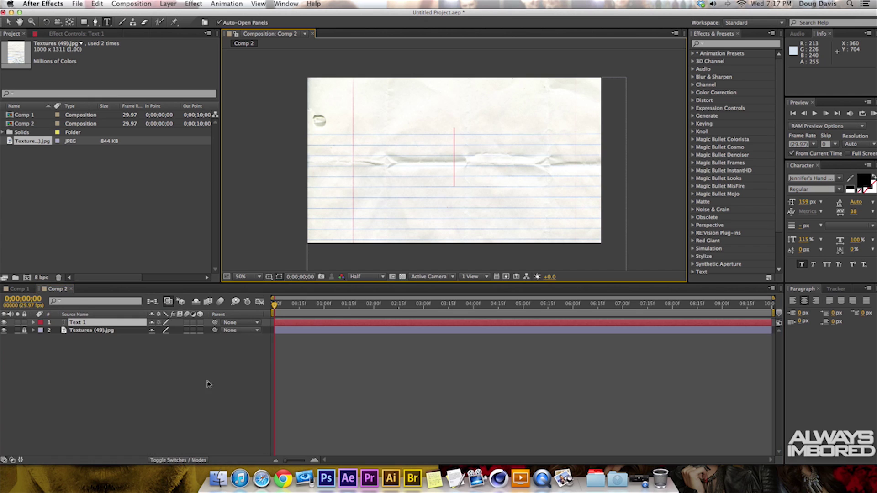
{"action": "type", "text": "doug"}
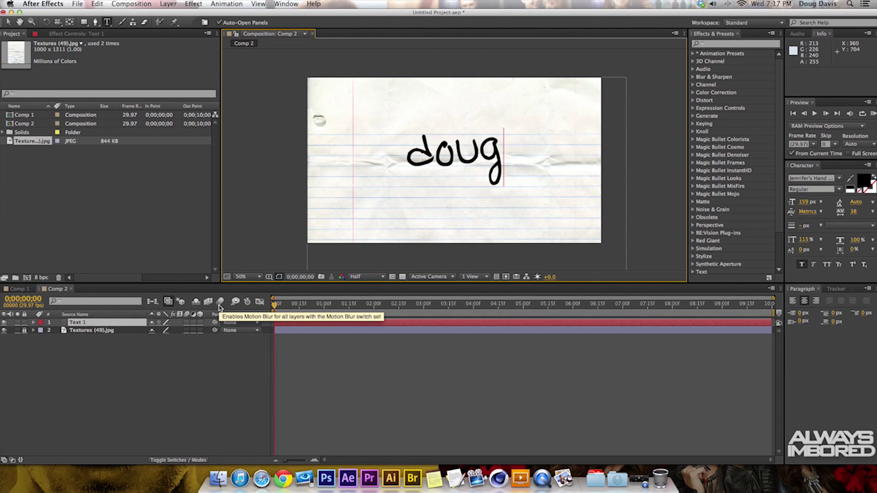
{"action": "left_click", "coordinate": [159, 370]}
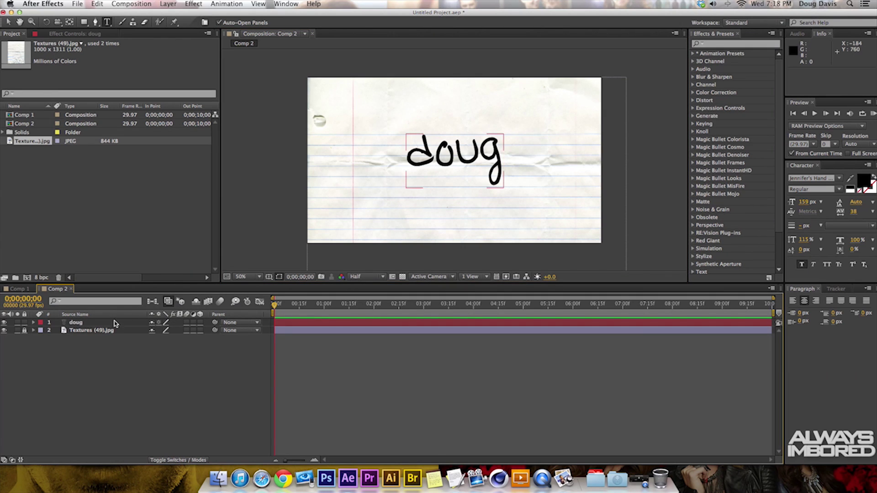
{"action": "left_click", "coordinate": [93, 324]}
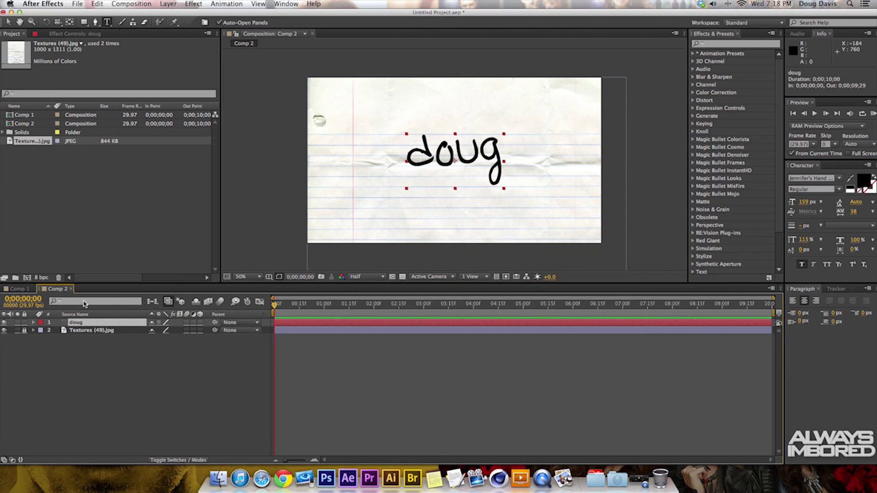
Apply Generate > Stroke to the doug layer with All Masks and Stroke Sequentially enabled.
{"action": "left_click", "coordinate": [198, 6]}
{"action": "mouse_move", "coordinate": [244, 109]}
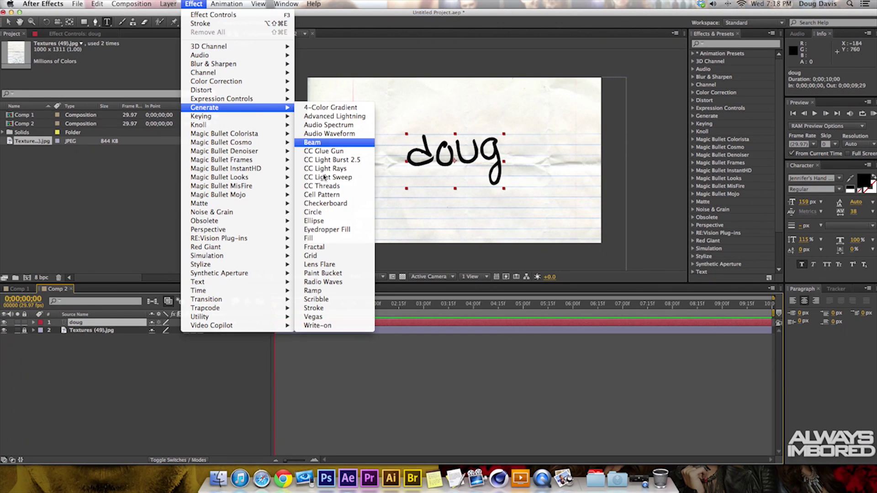
{"action": "left_click", "coordinate": [314, 308]}
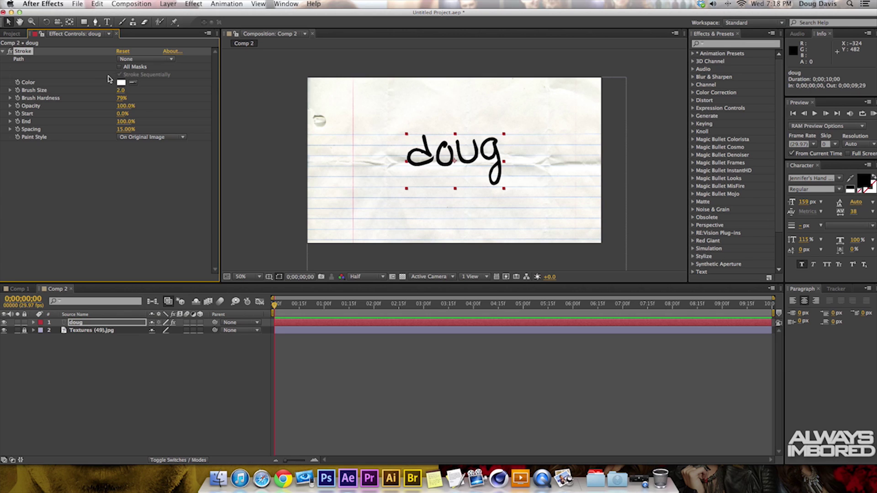
{"action": "left_click", "coordinate": [120, 67]}
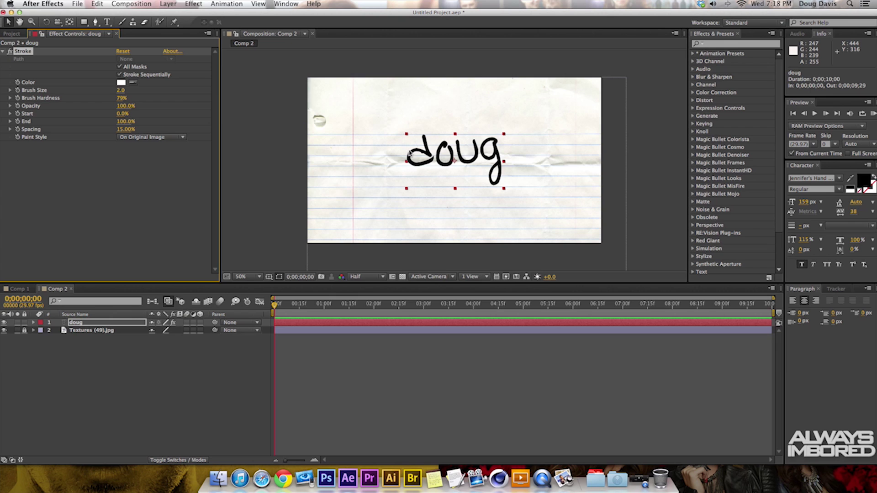
With the Pen tool, trace a mask path down the d of doug.
{"action": "left_click", "coordinate": [96, 23]}
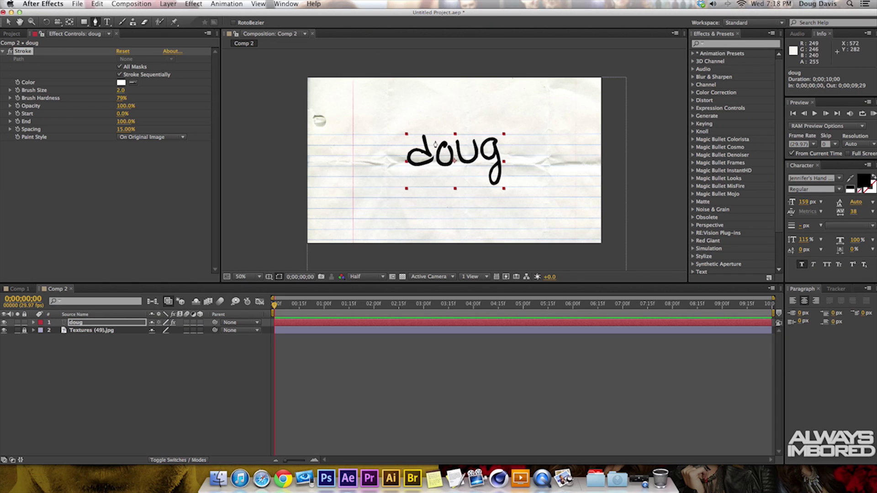
{"action": "left_click", "coordinate": [423, 132]}
{"action": "left_click", "coordinate": [430, 158]}
{"action": "left_click_drag", "start_coordinate": [410, 158], "coordinate": [409, 166]}
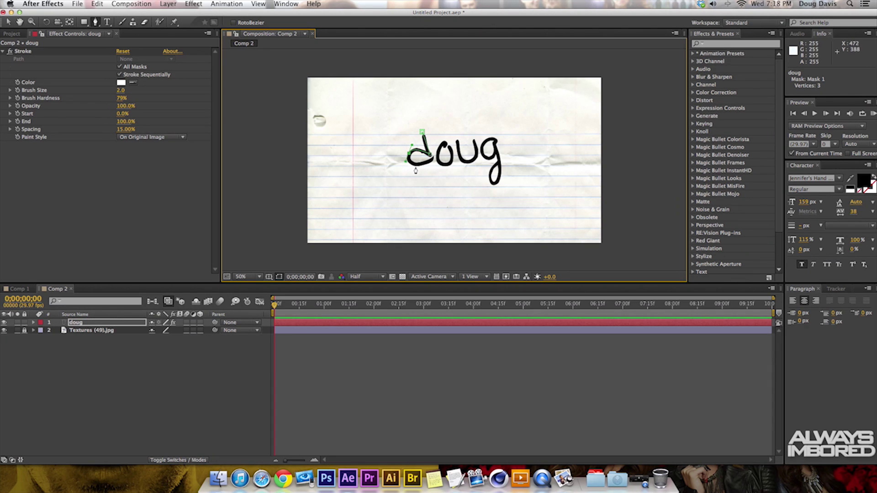
{"action": "left_click", "coordinate": [412, 166]}
{"action": "key", "text": "Return"}
Begin a second mask along the o, undoing the last stray point.
{"action": "left_click_drag", "start_coordinate": [445, 146], "coordinate": [444, 173]}
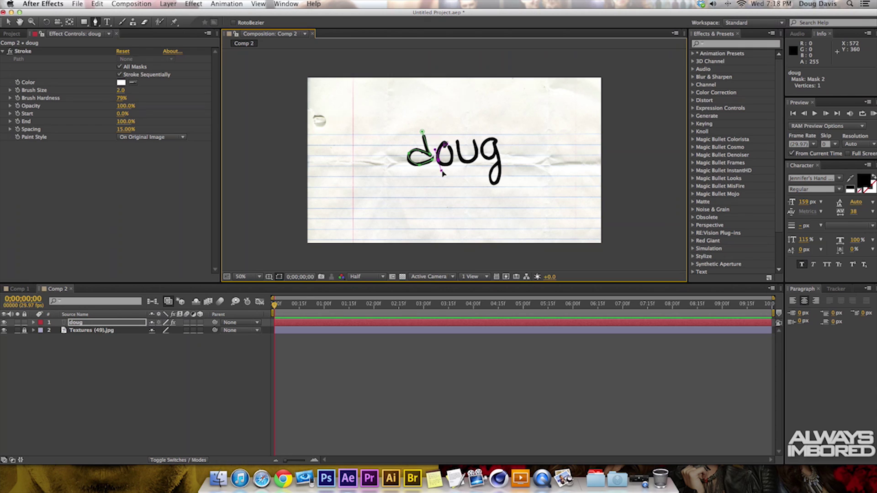
{"action": "left_click", "coordinate": [440, 170]}
{"action": "left_click", "coordinate": [452, 165]}
{"action": "key", "text": "super+z"}
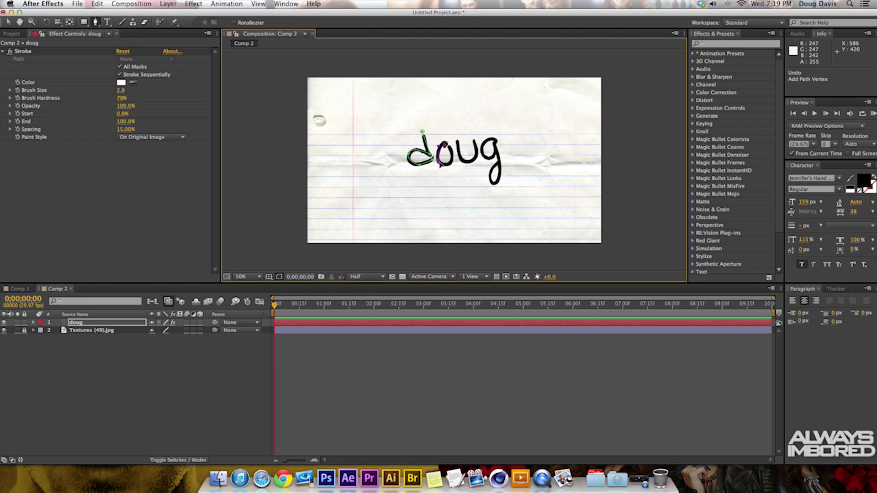
Finish the o mask and trace a new mask path along the u.
{"action": "left_click", "coordinate": [440, 164]}
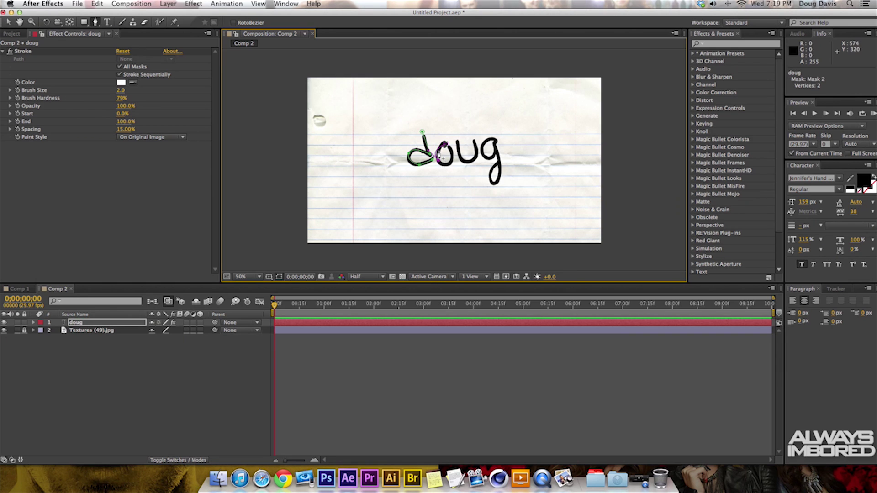
{"action": "left_click", "coordinate": [449, 165]}
{"action": "key", "text": "Return"}
{"action": "left_click", "coordinate": [457, 142]}
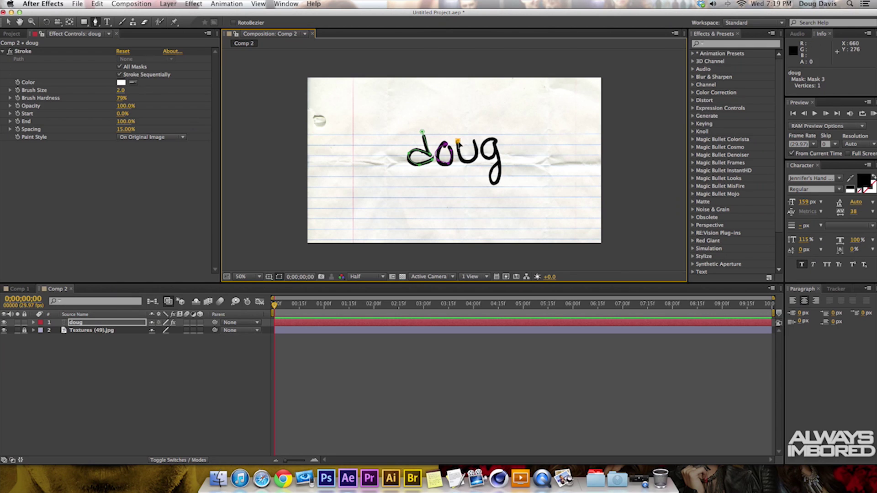
{"action": "left_click", "coordinate": [471, 162]}
{"action": "left_click", "coordinate": [475, 144]}
{"action": "left_click", "coordinate": [494, 143]}
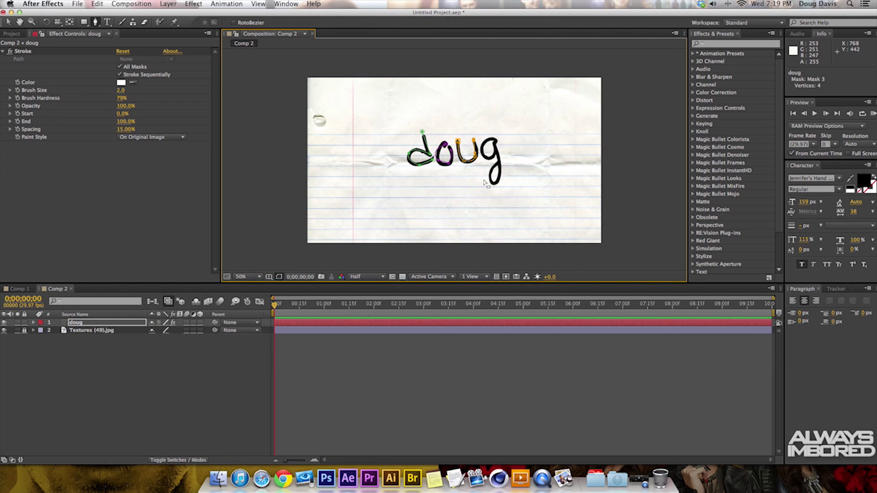
{"action": "key", "text": "Return"}
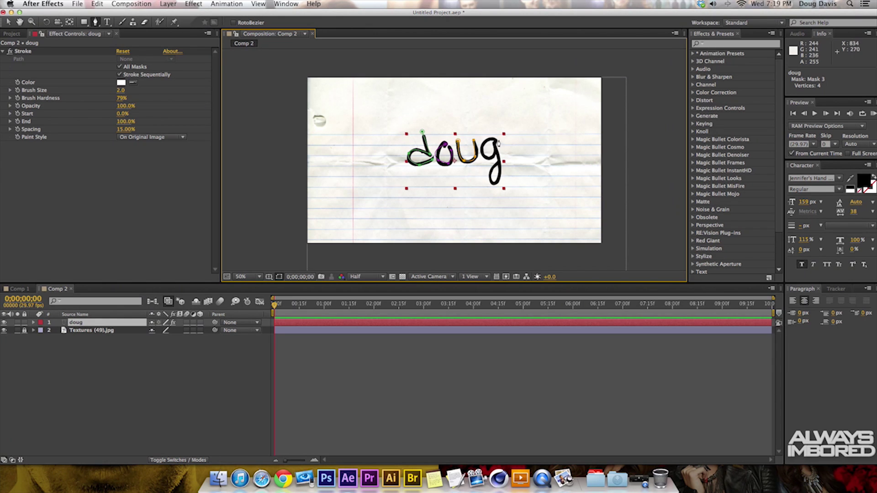
Trace a mask along the g, then set Stroke's Paint Style to Reveal Original Image.
{"action": "left_click", "coordinate": [495, 139]}
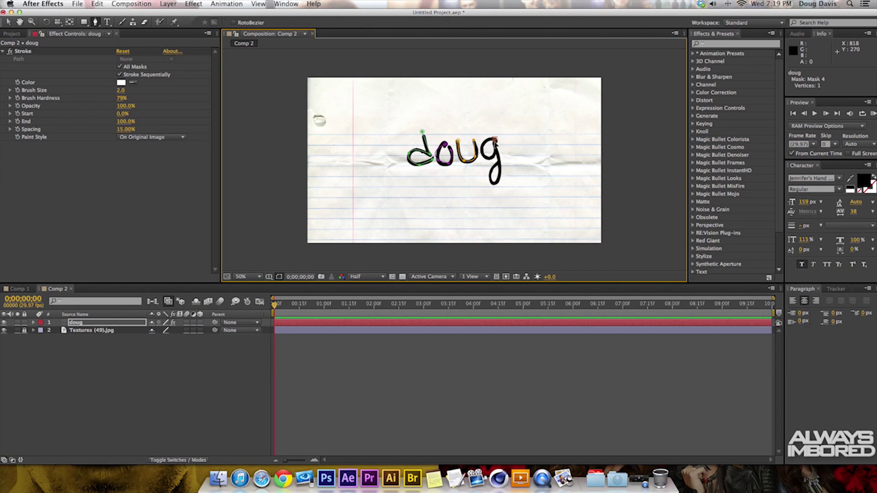
{"action": "left_click", "coordinate": [484, 160]}
{"action": "left_click", "coordinate": [500, 152]}
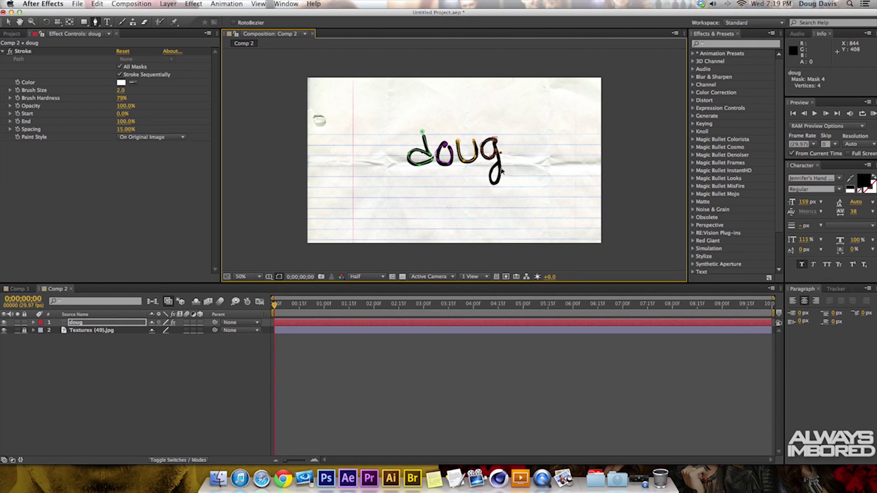
{"action": "left_click", "coordinate": [501, 183]}
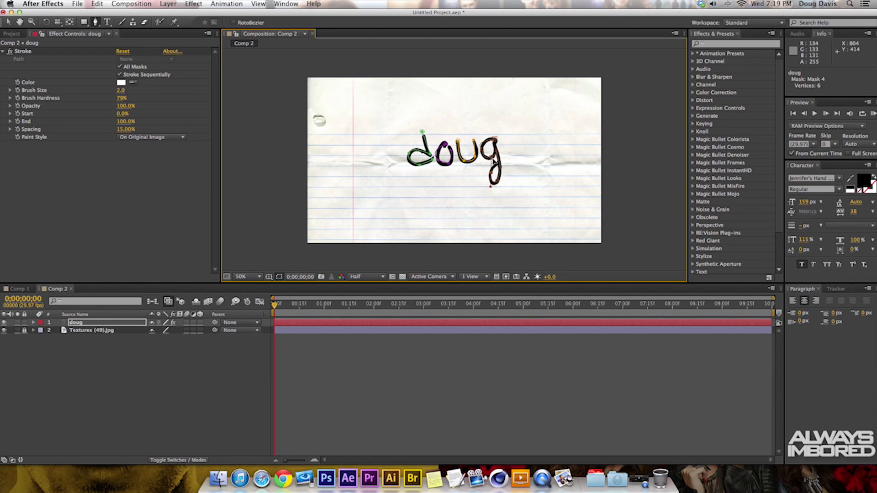
{"action": "left_click", "coordinate": [498, 163]}
{"action": "left_click", "coordinate": [499, 163]}
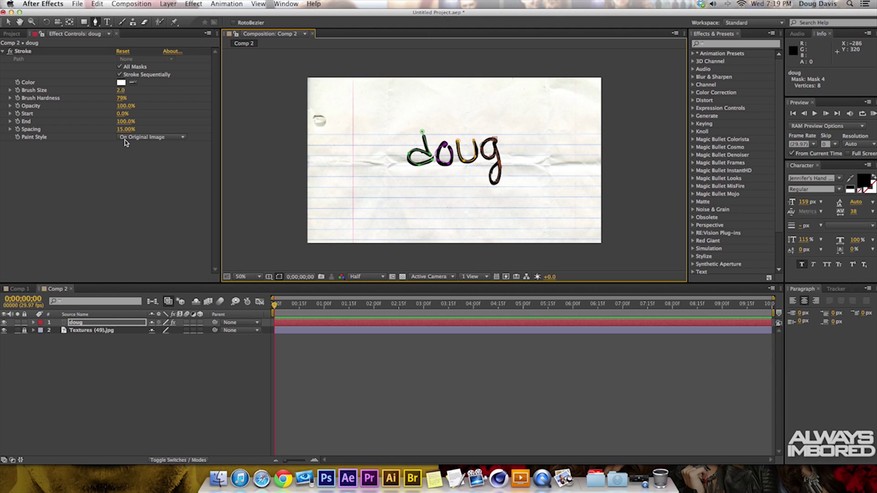
{"action": "left_click", "coordinate": [157, 137]}
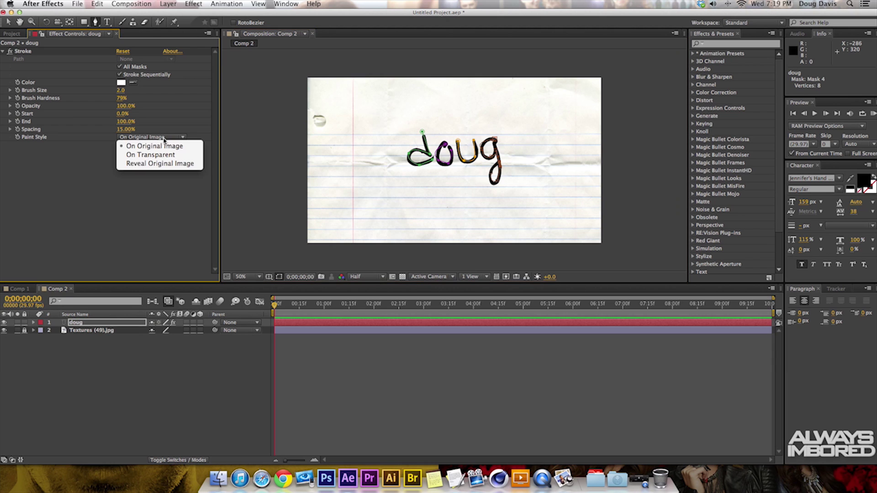
{"action": "left_click", "coordinate": [181, 163]}
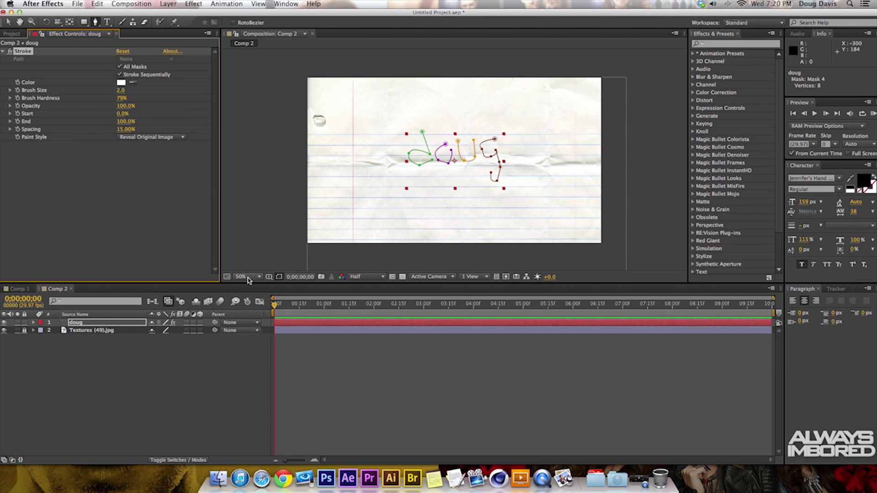
Keyframe Stroke End from 0% at frame 0 to 100% at 0;00;00;17.
{"action": "left_click_drag", "start_coordinate": [275, 309], "coordinate": [298, 309]}
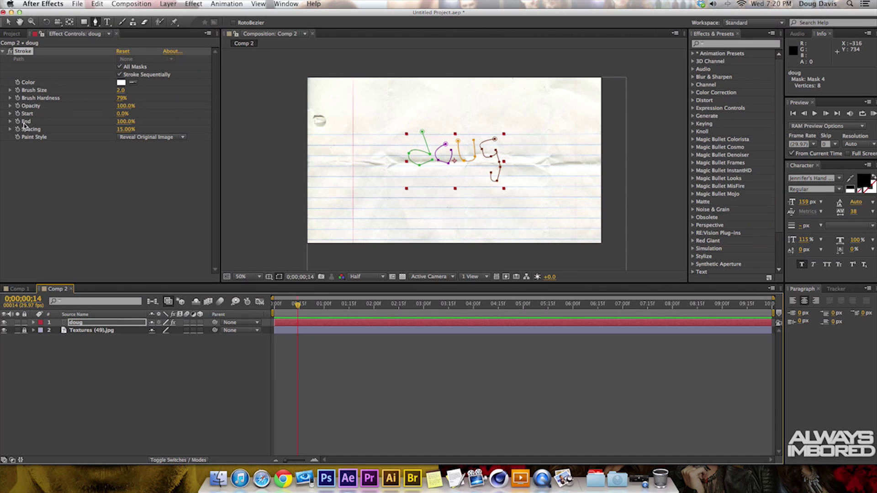
{"action": "left_click_drag", "start_coordinate": [126, 121], "coordinate": [64, 123]}
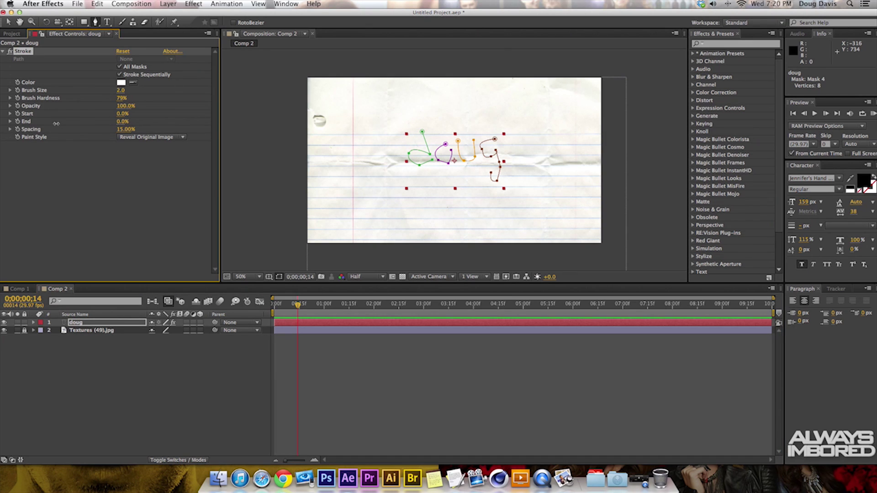
{"action": "left_click", "coordinate": [274, 309]}
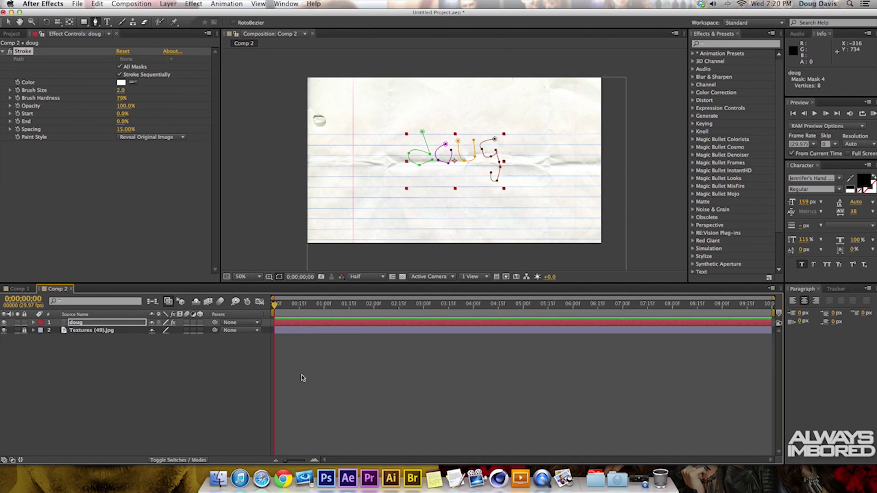
{"action": "left_click", "coordinate": [18, 121]}
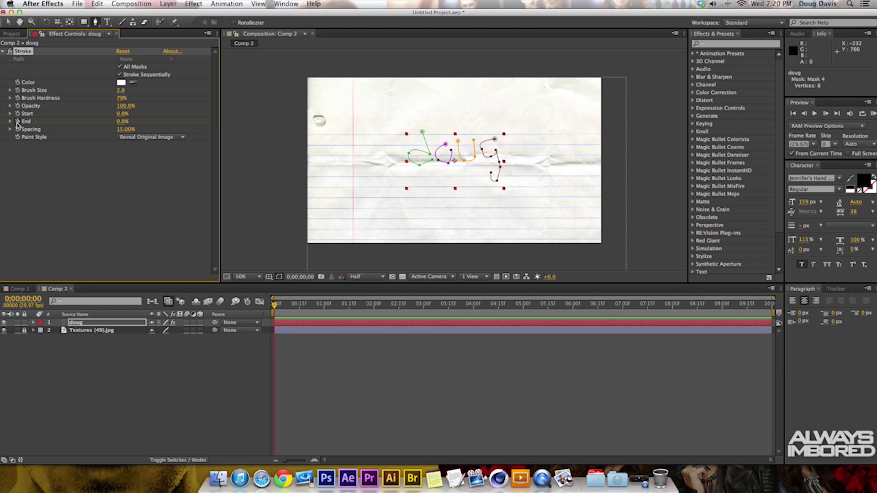
{"action": "left_click", "coordinate": [302, 304]}
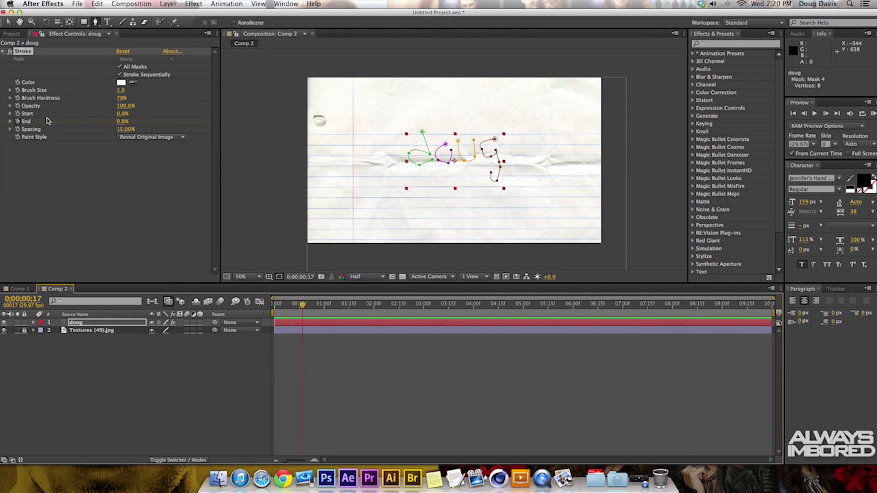
{"action": "left_click_drag", "start_coordinate": [122, 121], "coordinate": [200, 121]}
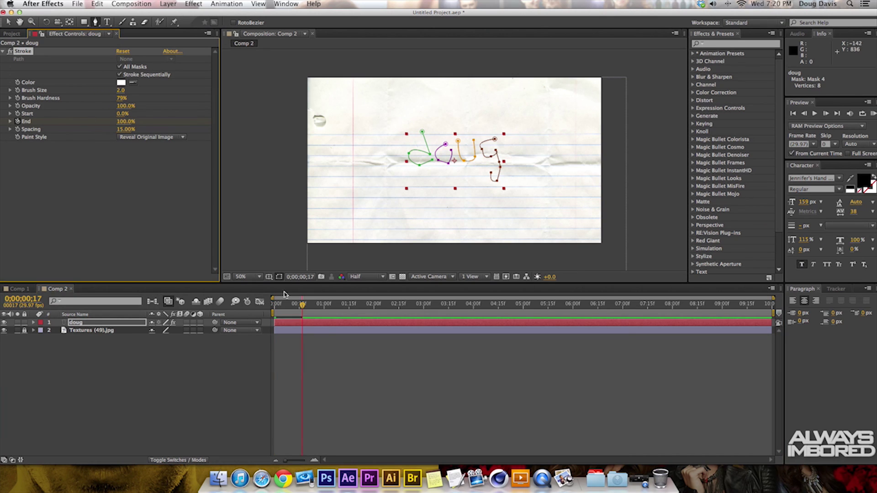
{"action": "mouse_move", "coordinate": [304, 307]}
{"action": "left_mouse_down"}
{"action": "mouse_move", "coordinate": [270, 306]}
{"action": "mouse_move", "coordinate": [294, 307]}
{"action": "left_mouse_up"}
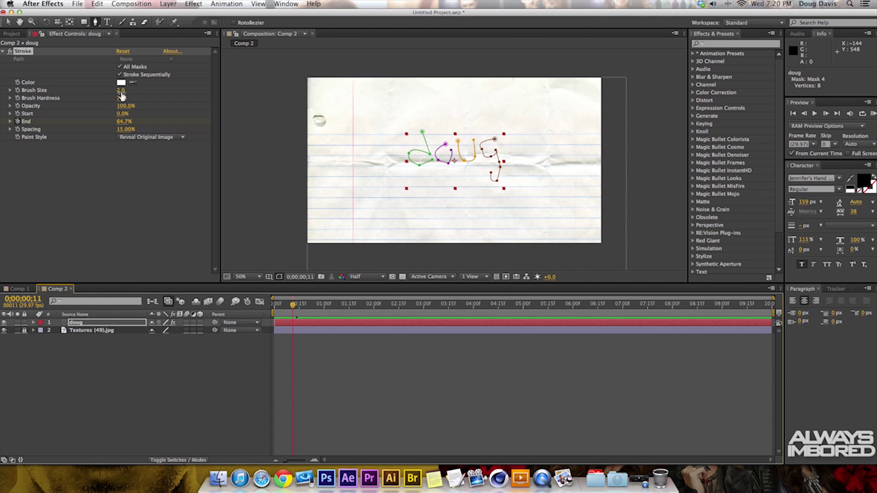
Set Stroke Brush Size to 9.3, preview the write-on, and reselect the doug layer.
{"action": "left_click_drag", "start_coordinate": [121, 91], "coordinate": [210, 91]}
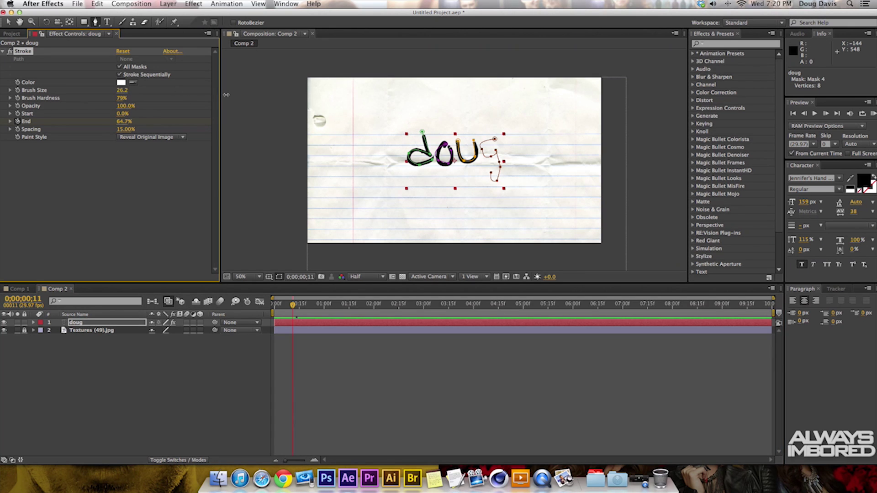
{"action": "mouse_move", "coordinate": [191, 94]}
{"action": "left_mouse_down"}
{"action": "mouse_move", "coordinate": [144, 95]}
{"action": "mouse_move", "coordinate": [158, 97]}
{"action": "left_mouse_up"}
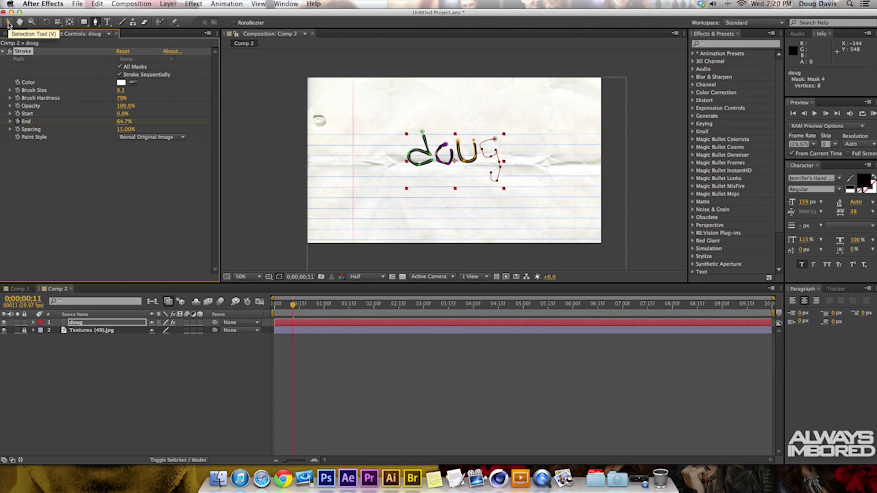
{"action": "left_click", "coordinate": [7, 23]}
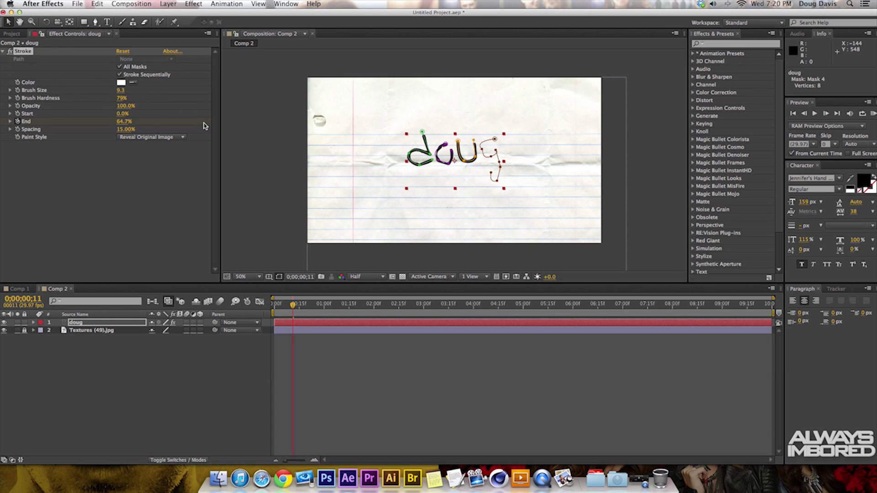
{"action": "left_click", "coordinate": [254, 151]}
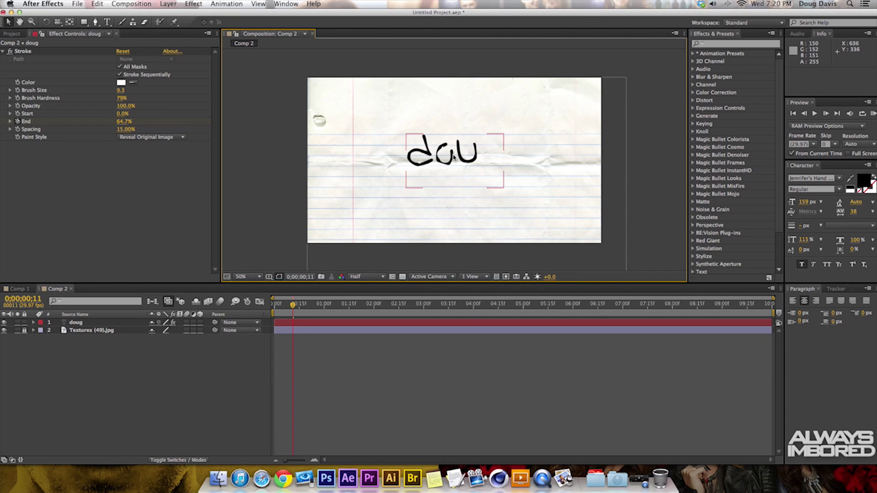
{"action": "mouse_move", "coordinate": [293, 307]}
{"action": "left_mouse_down"}
{"action": "mouse_move", "coordinate": [273, 308]}
{"action": "mouse_move", "coordinate": [315, 309]}
{"action": "left_mouse_up"}
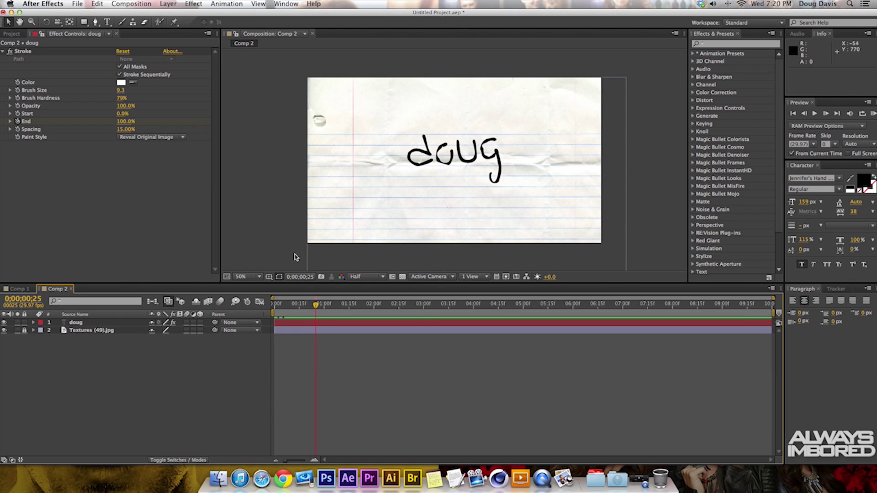
{"action": "left_click", "coordinate": [77, 322]}
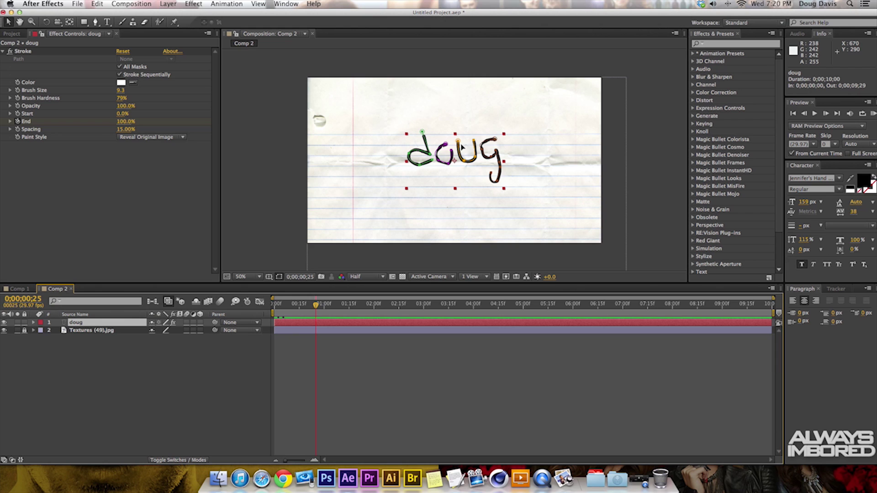
Switch Stroke's Paint Style to On Transparent to see the mask paths alone.
{"action": "scroll", "coordinate": [459, 151], "scroll_direction": "up", "scroll_amount": 4}
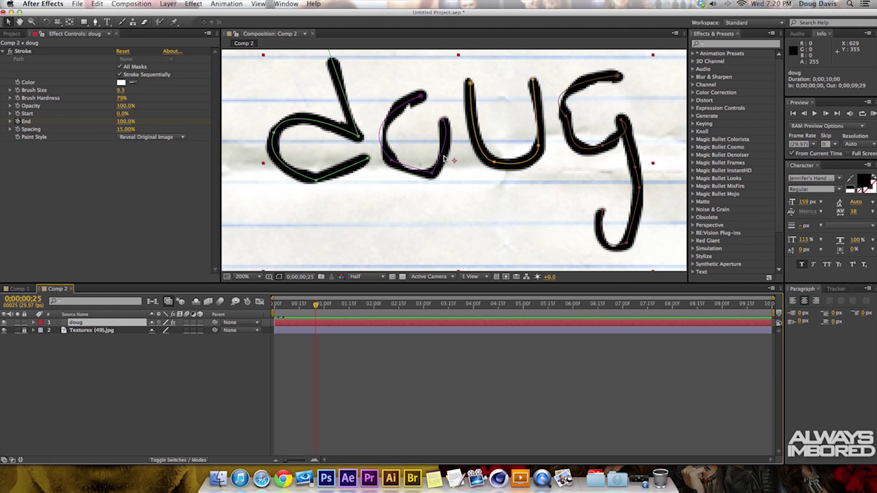
{"action": "scroll", "coordinate": [431, 174], "scroll_direction": "down", "scroll_amount": 2}
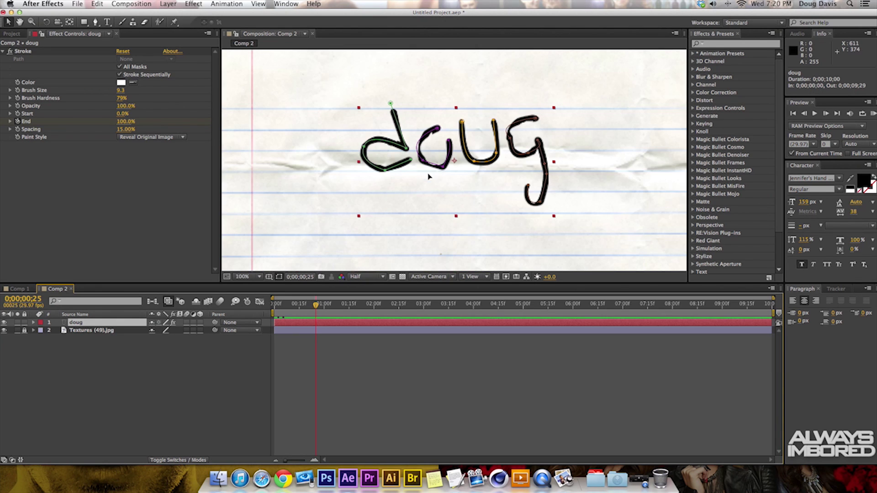
{"action": "left_click", "coordinate": [167, 137]}
{"action": "left_click", "coordinate": [174, 143]}
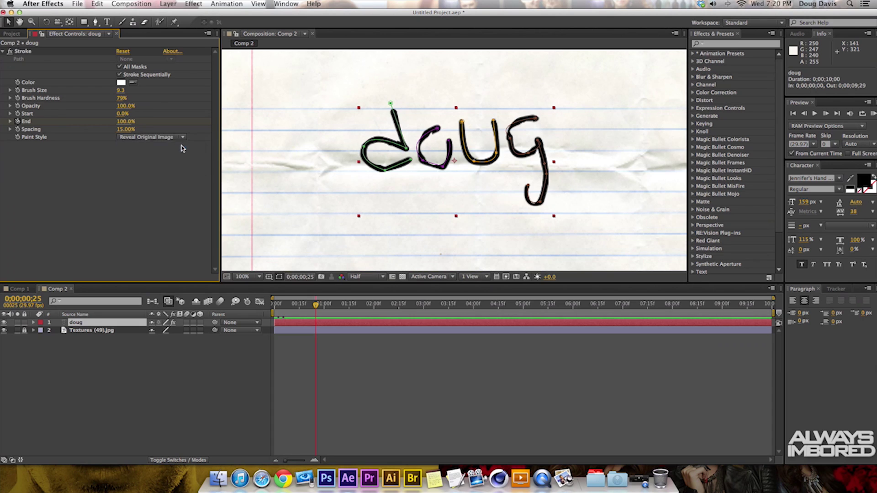
{"action": "left_click", "coordinate": [167, 137]}
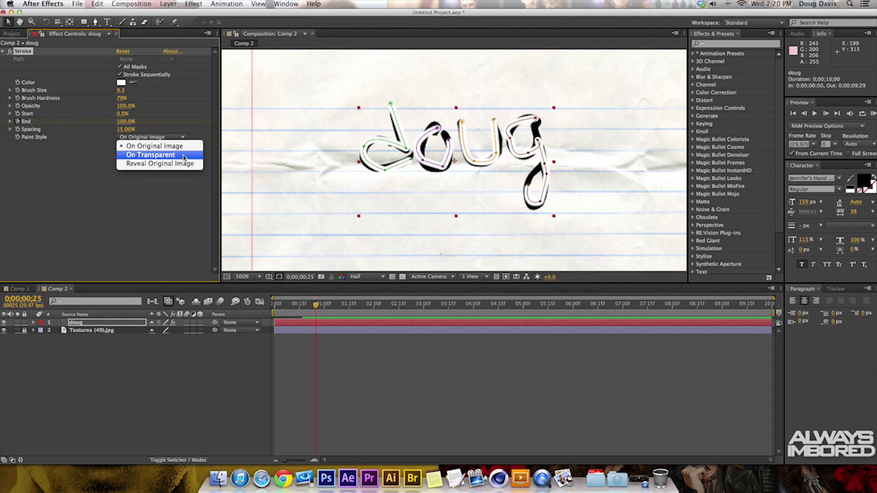
{"action": "left_click", "coordinate": [151, 155]}
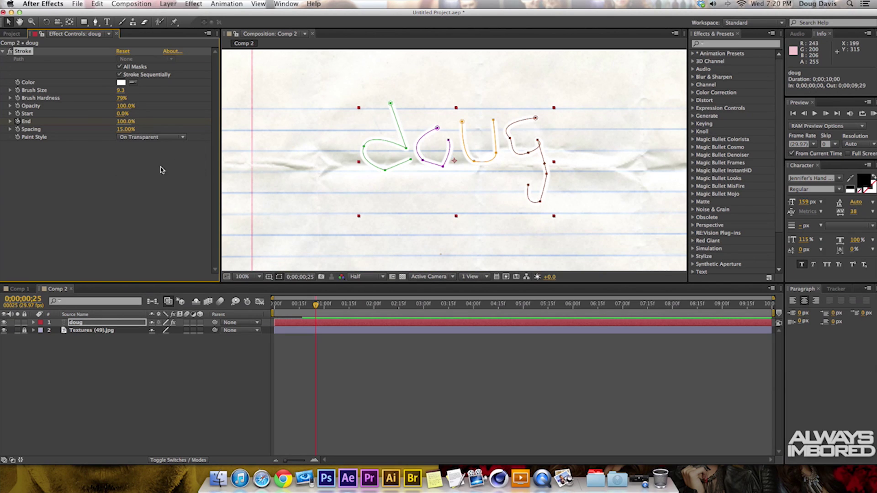
Adjust vertices on the d, o and u mask paths to follow the handwriting.
{"action": "left_click_drag", "start_coordinate": [391, 104], "coordinate": [395, 101]}
{"action": "left_click", "coordinate": [447, 136]}
{"action": "left_click_drag", "start_coordinate": [449, 139], "coordinate": [450, 136]}
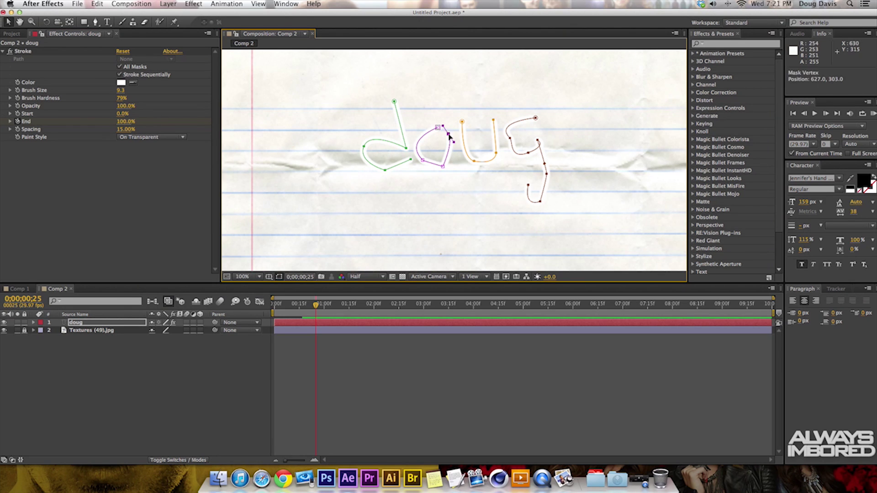
{"action": "left_click", "coordinate": [463, 122]}
{"action": "left_click_drag", "start_coordinate": [463, 123], "coordinate": [463, 122]}
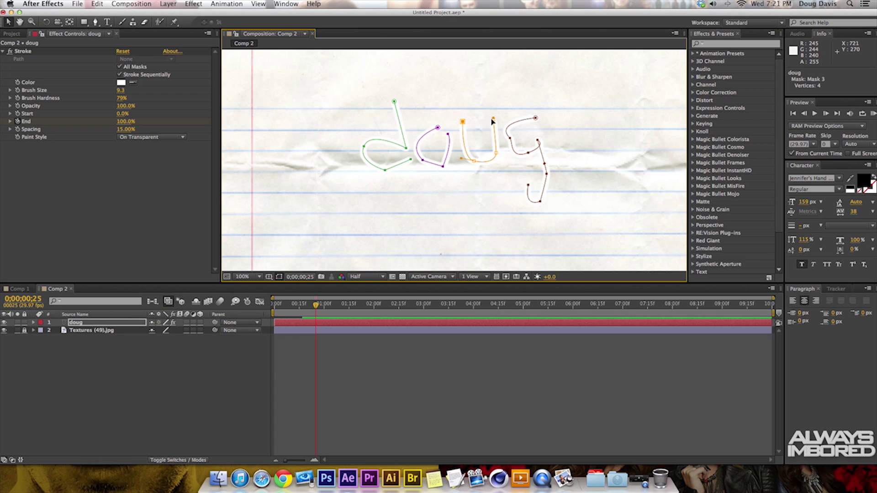
Set Paint Style back to Reveal Original Image and widen Brush Size to 26.1.
{"action": "left_click", "coordinate": [161, 137]}
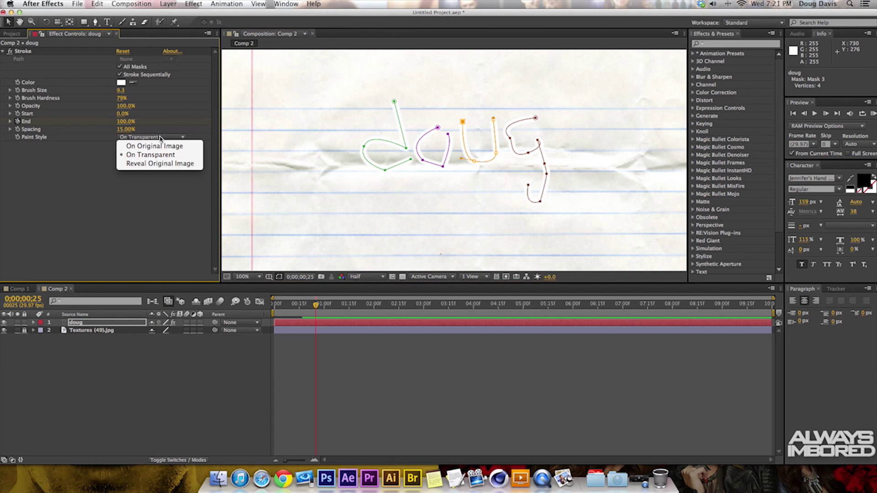
{"action": "left_click", "coordinate": [158, 164]}
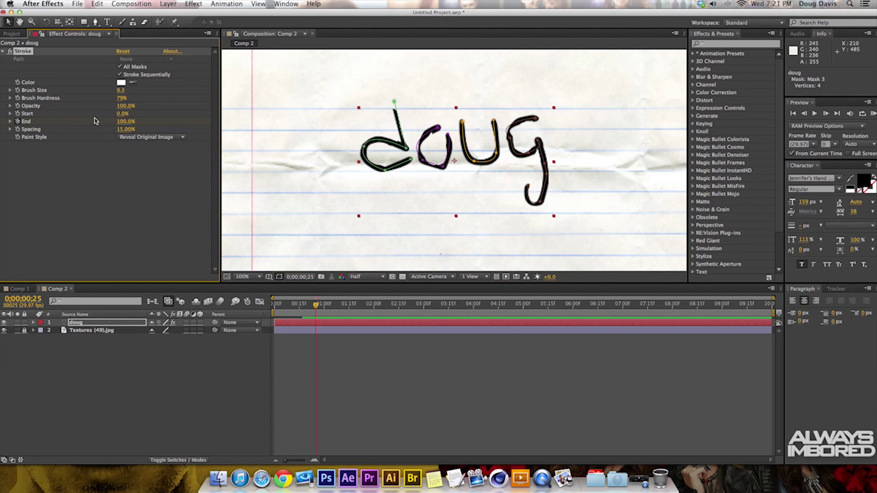
{"action": "left_click_drag", "start_coordinate": [121, 90], "coordinate": [198, 92]}
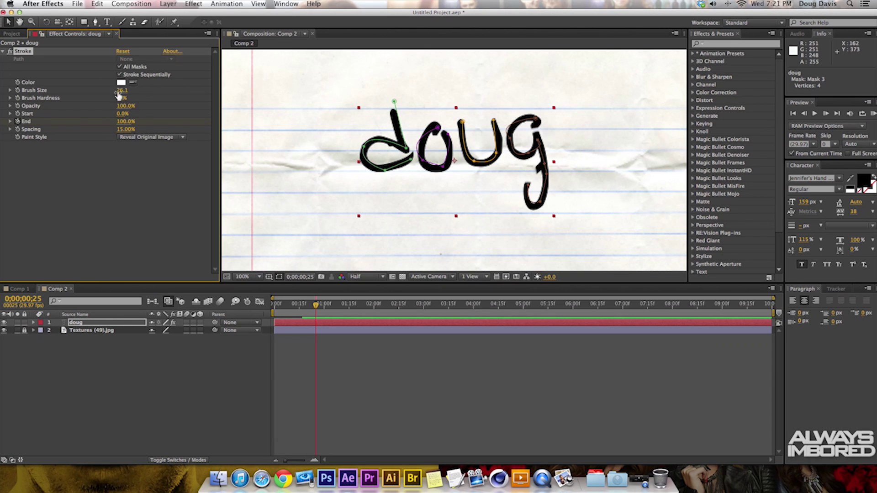
Preview the thicker stroke, show the Stroke End keyframes with U, and return to the start.
{"action": "mouse_move", "coordinate": [320, 310]}
{"action": "left_mouse_down"}
{"action": "mouse_move", "coordinate": [277, 311]}
{"action": "mouse_move", "coordinate": [323, 309]}
{"action": "left_mouse_up"}
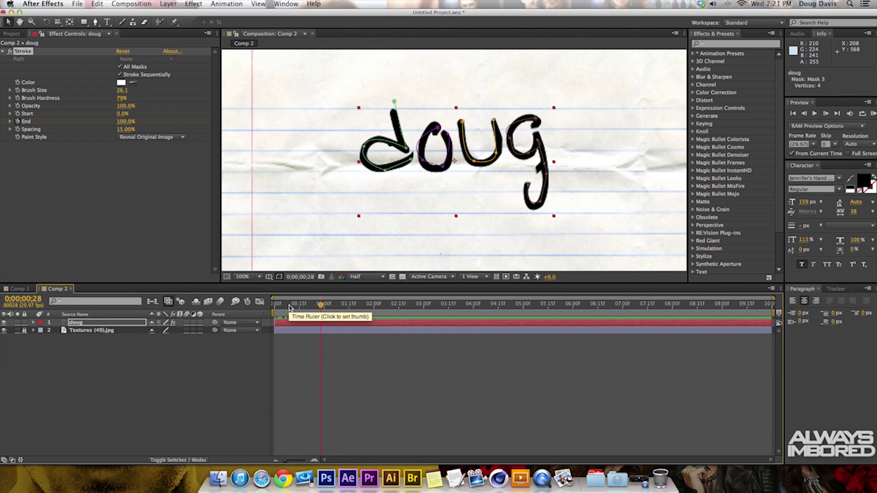
{"action": "key", "text": "u"}
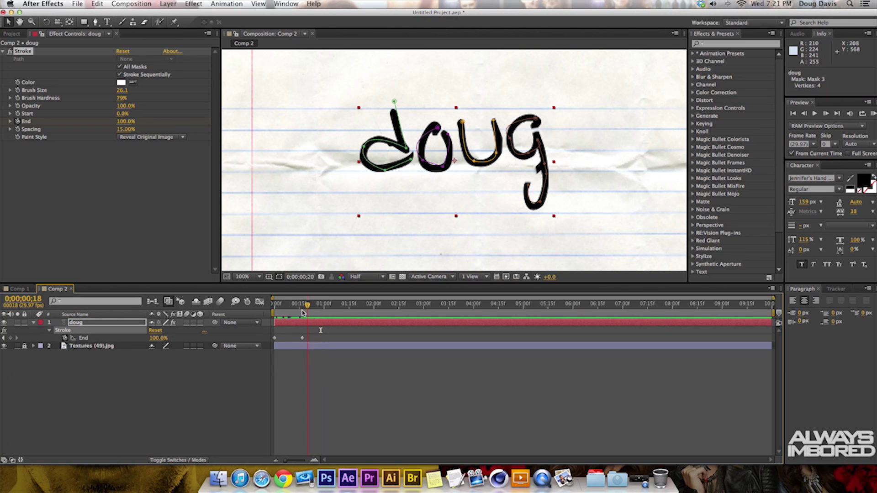
{"action": "key", "text": "Home"}
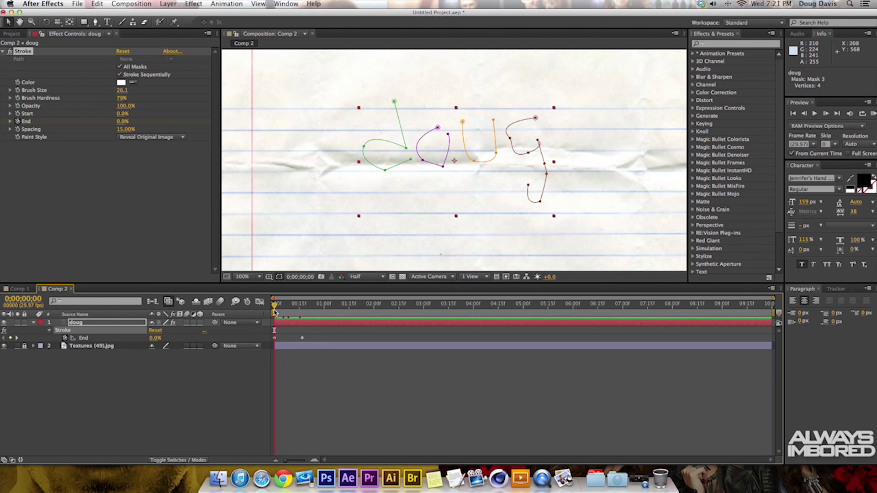
Move the 100% Stroke End keyframe to 0;00;02;16, preview the write-on, then zoom the viewer to 50%.
{"action": "left_click_drag", "start_coordinate": [302, 338], "coordinate": [401, 338]}
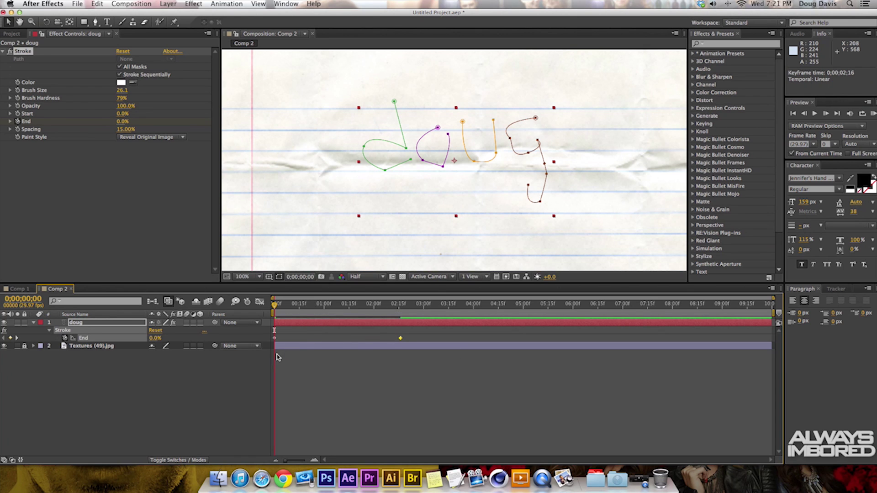
{"action": "key", "text": "space"}
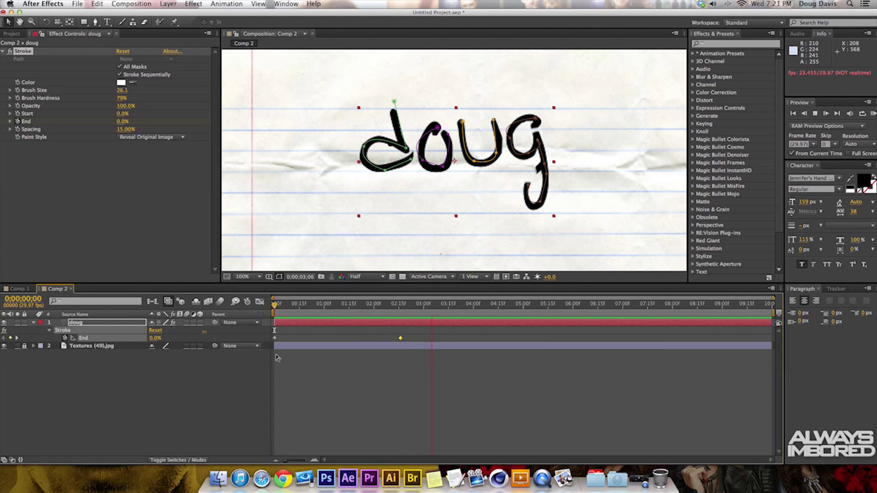
{"action": "key", "text": "space"}
{"action": "key", "text": "comma"}
{"action": "key", "text": "comma"}
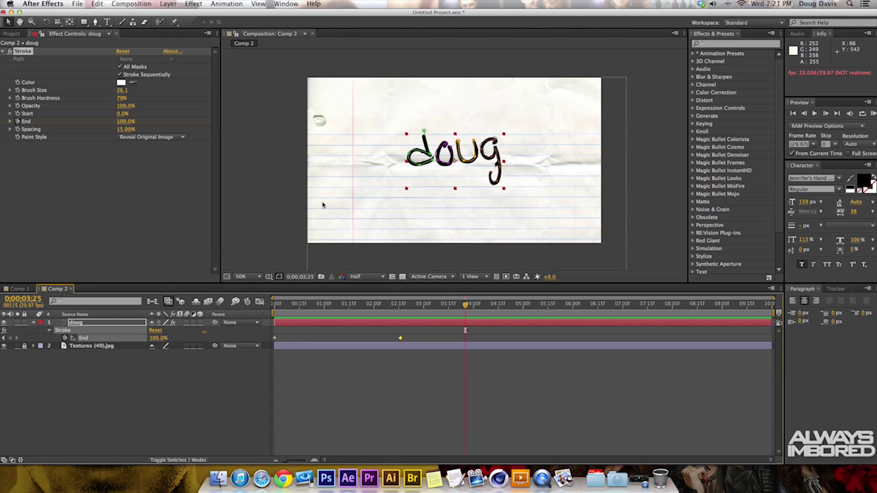